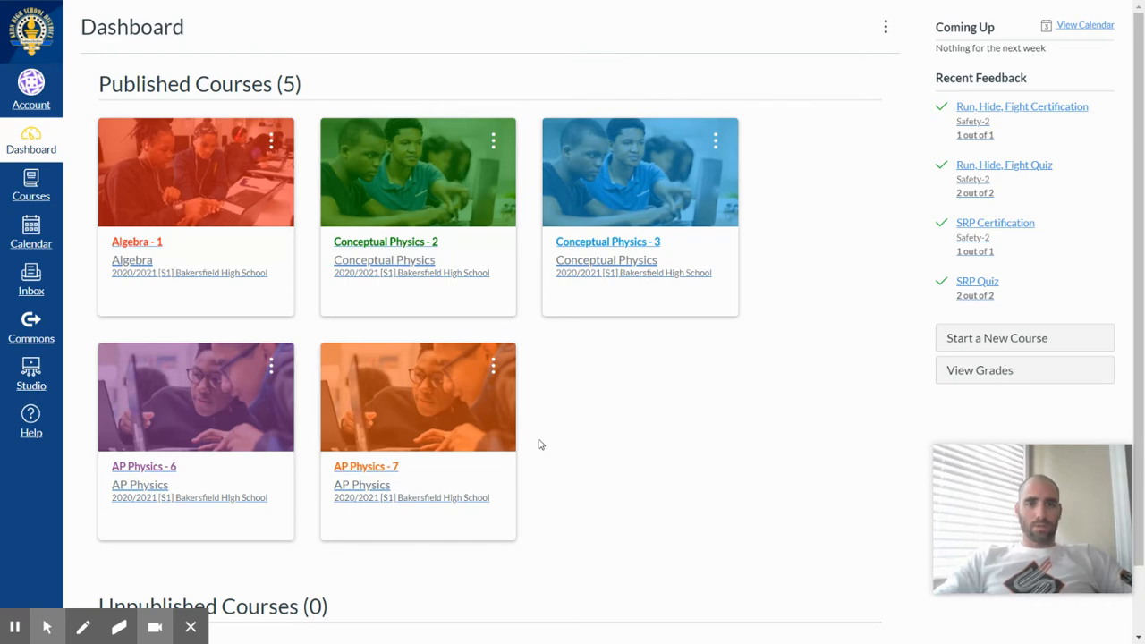
Open the Conceptual Physics - 2 course and view the feature options in its settings.
left_click(407, 181)
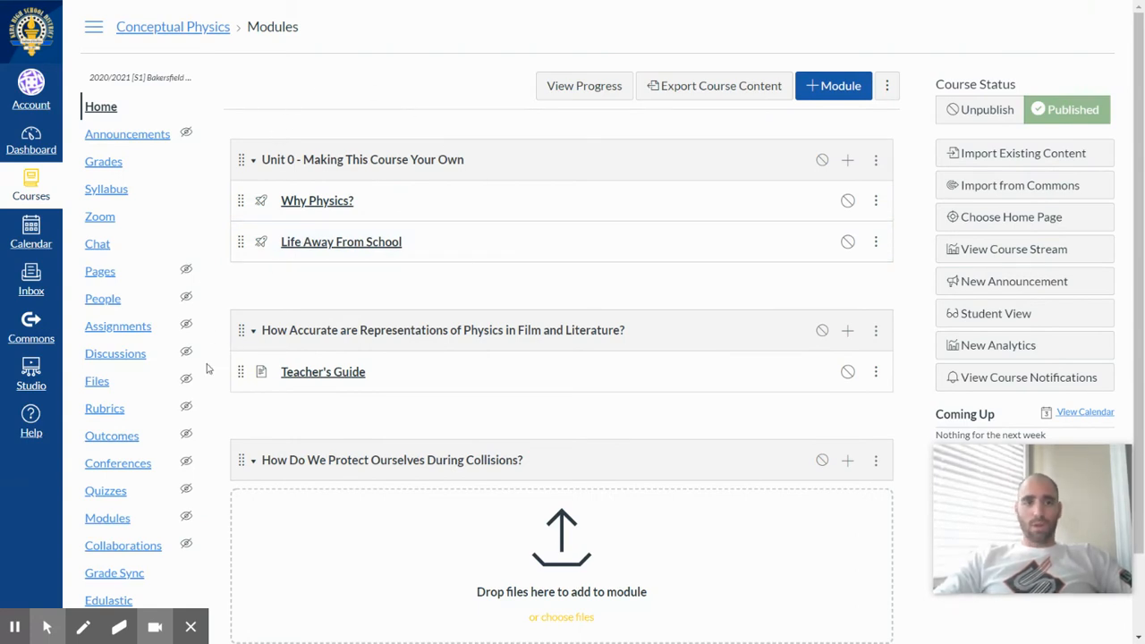
scroll(132, 448, "down", 1)
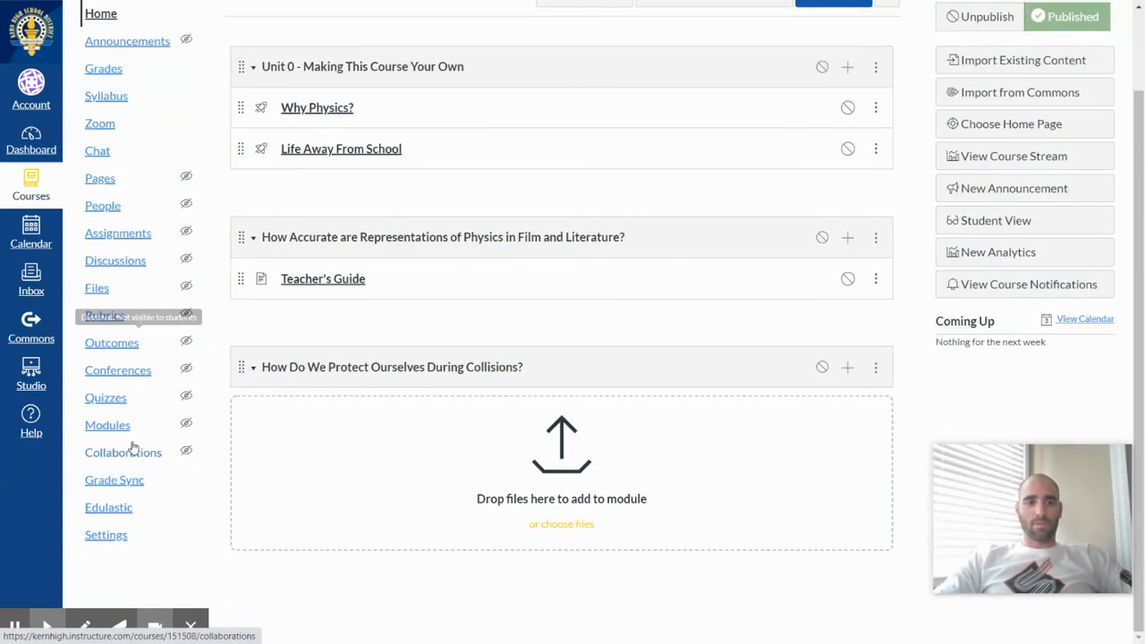
left_click(101, 537)
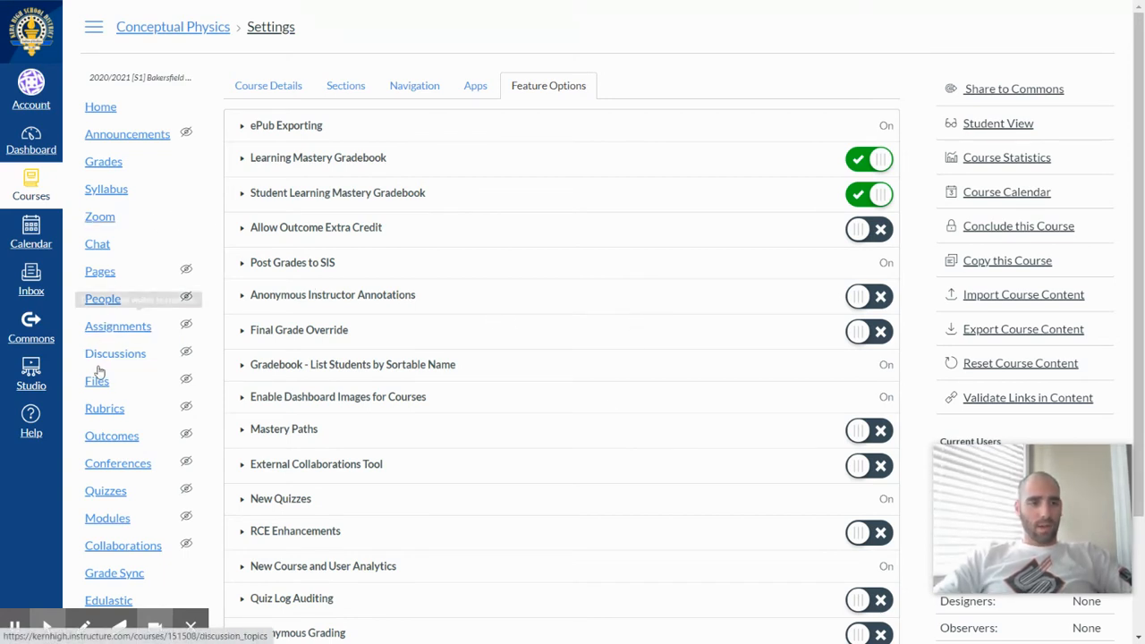
Create a new outcome named "Learning Target" in the course's Outcomes.
left_click(97, 437)
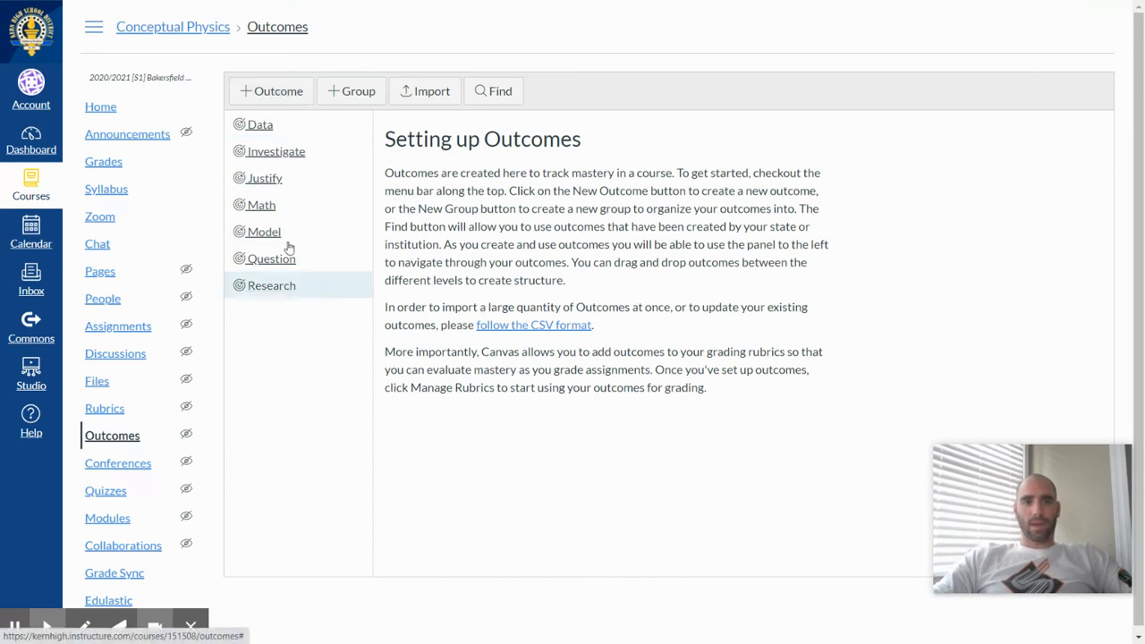
left_click(277, 92)
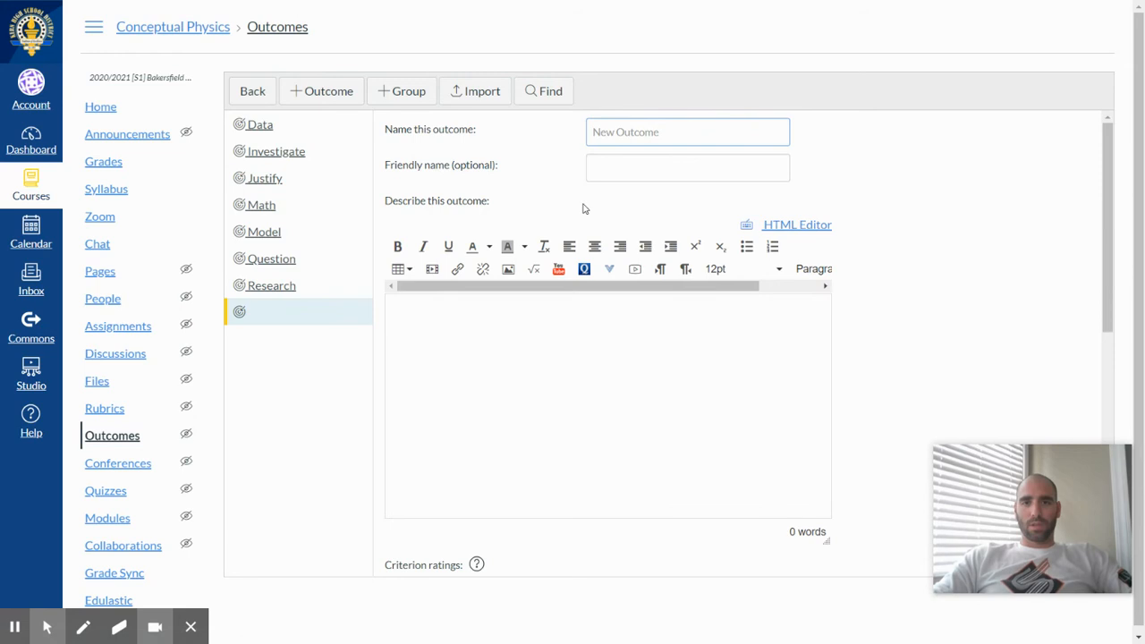
left_click(629, 132)
type("L")
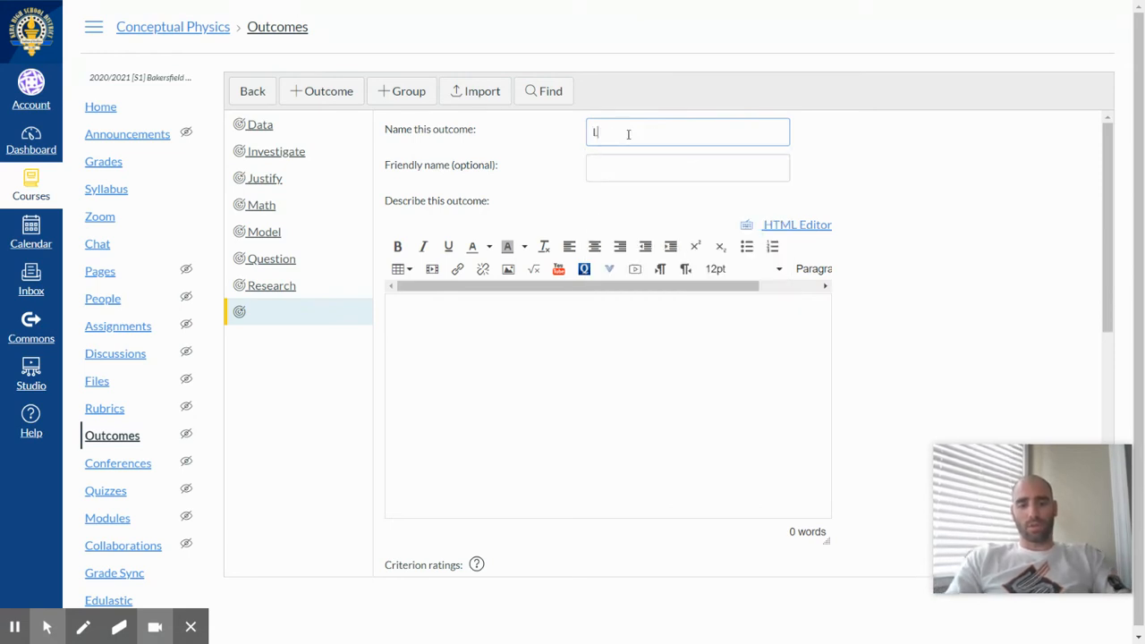
type("earning Target")
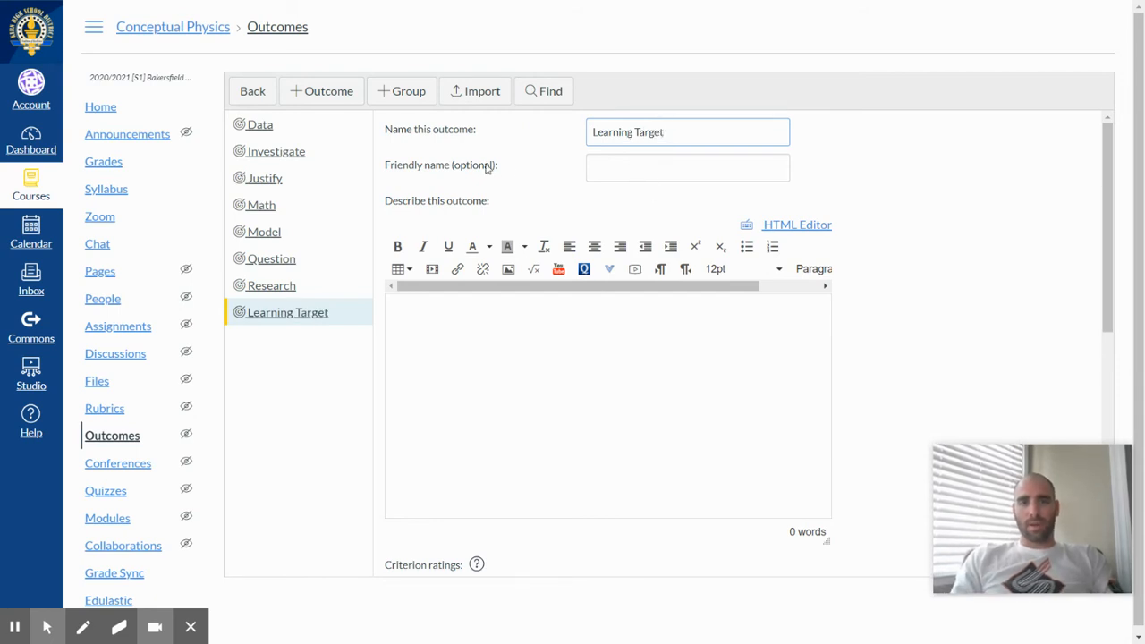
Leave the outcome's friendly name blank and enter the description "Learning target for tutorial".
left_click(609, 170)
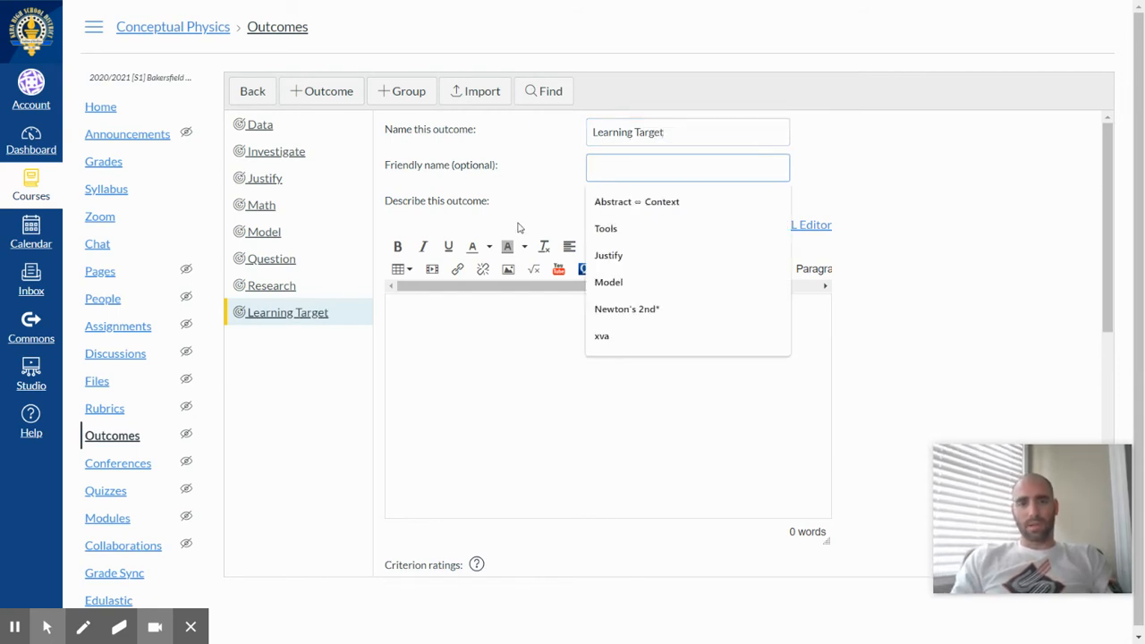
left_click(477, 327)
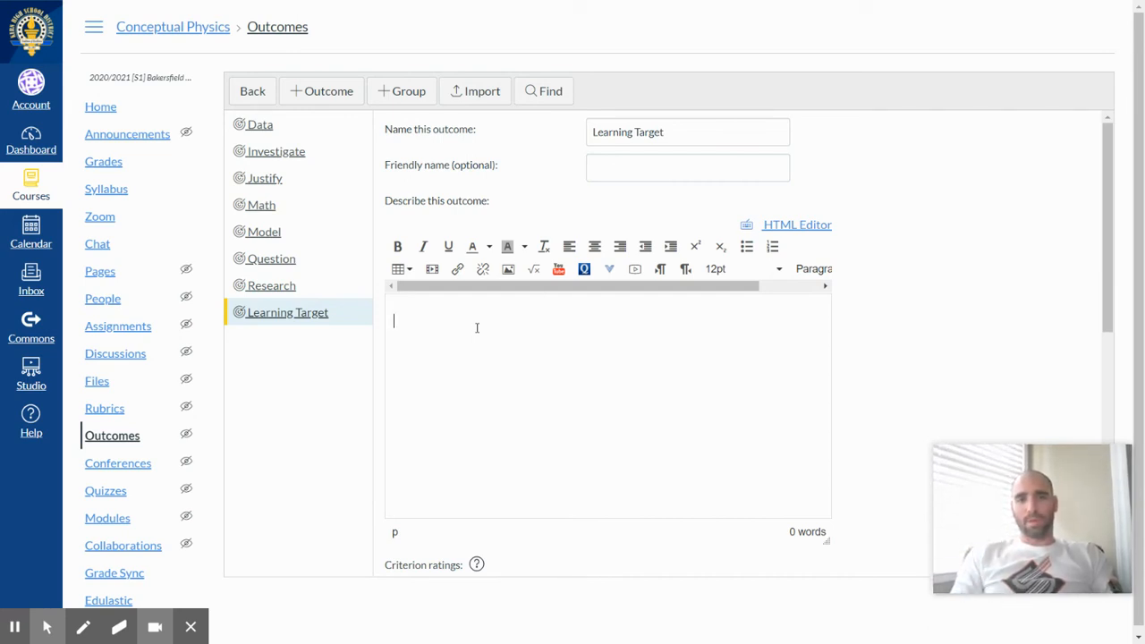
left_click(422, 331)
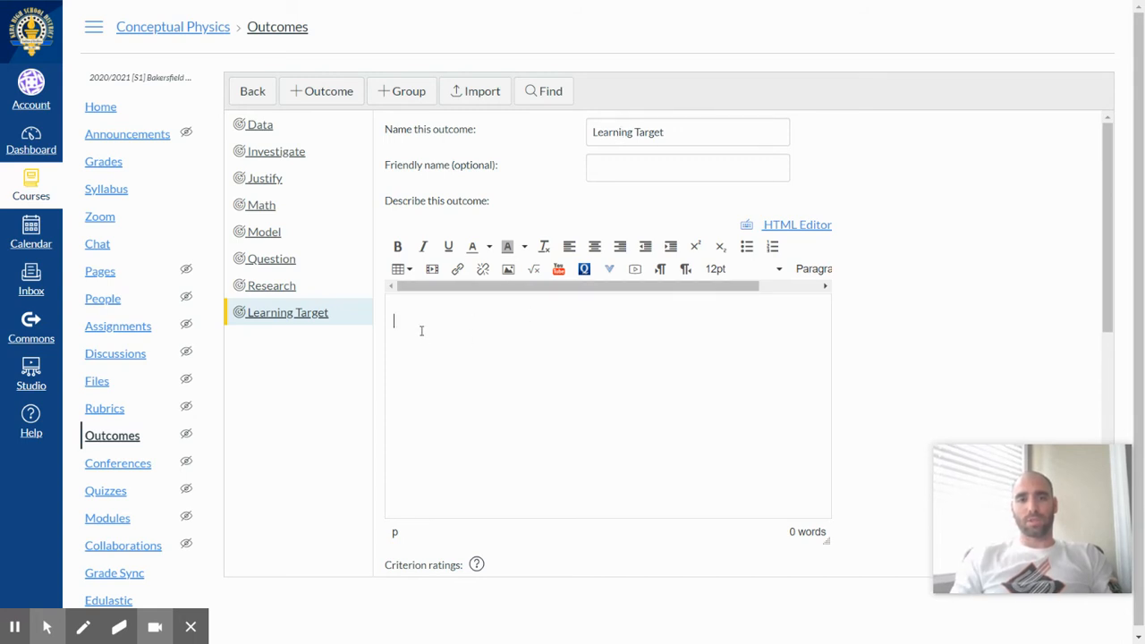
type("Learning ta")
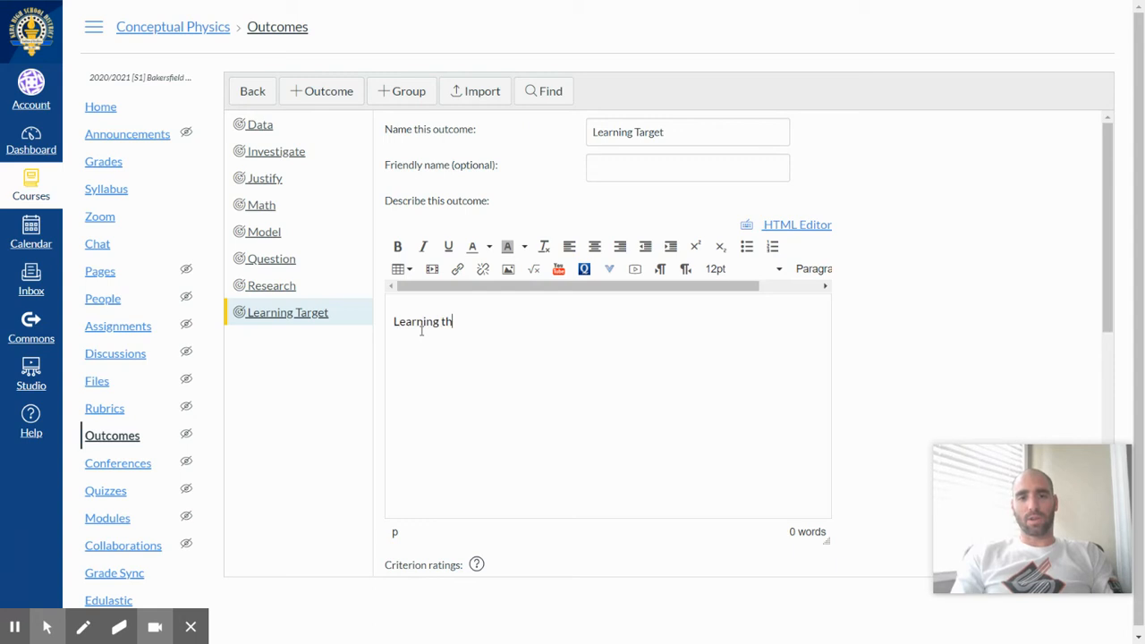
type("rget for tutorial")
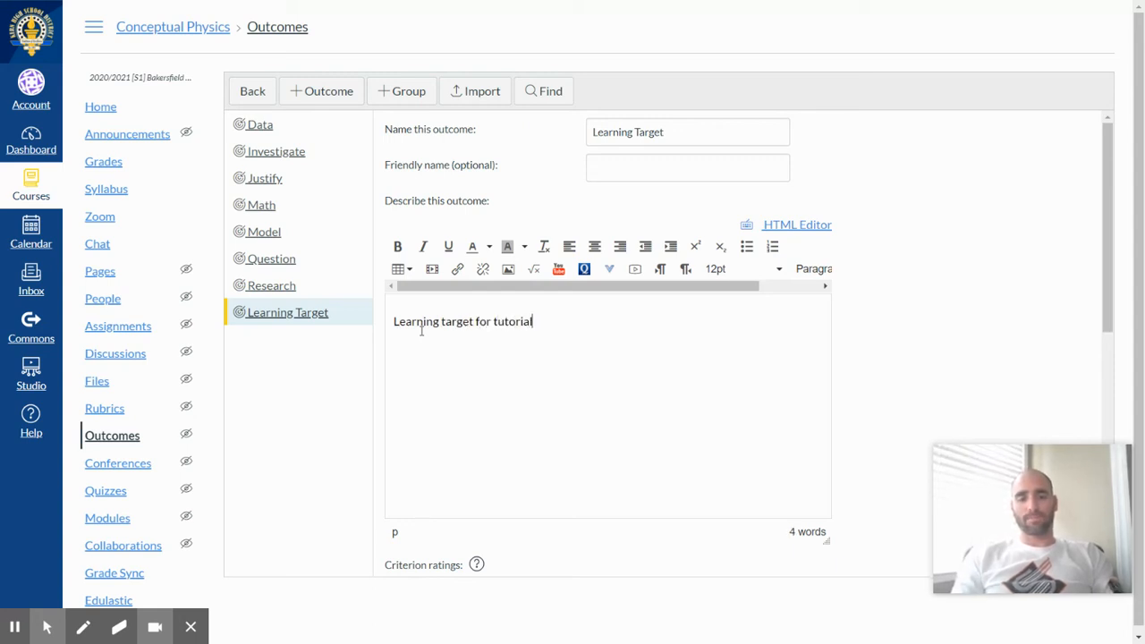
Insert a "Developing" criterion rating worth 2 points between Meets Expectations and Does Not Meet Expectations.
scroll(884, 458, "down", 4)
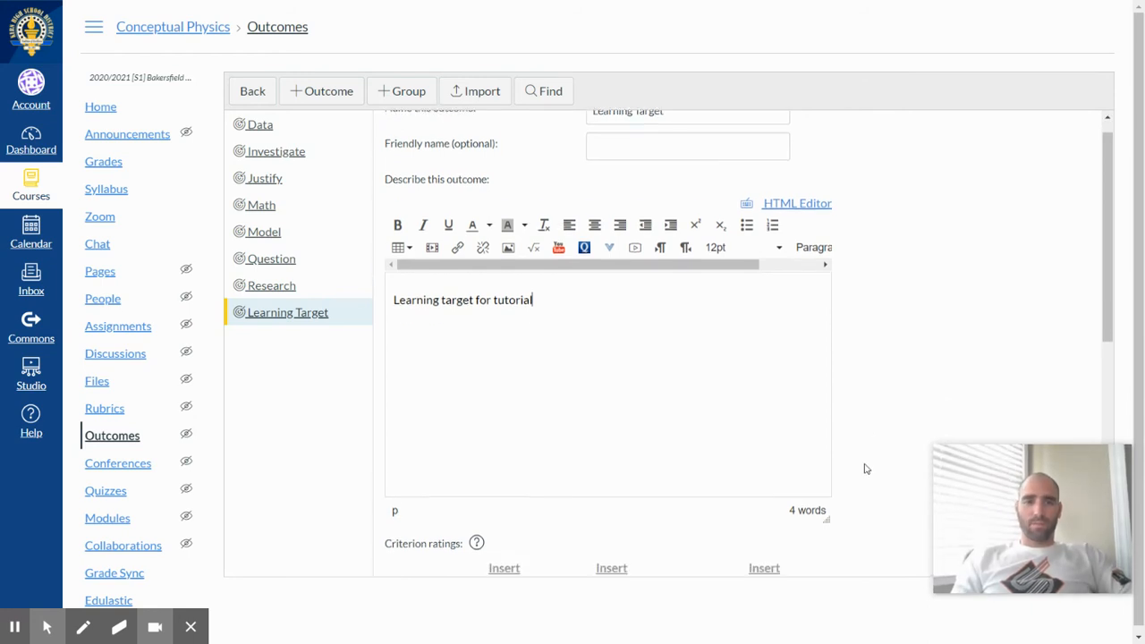
scroll(865, 469, "down", 3)
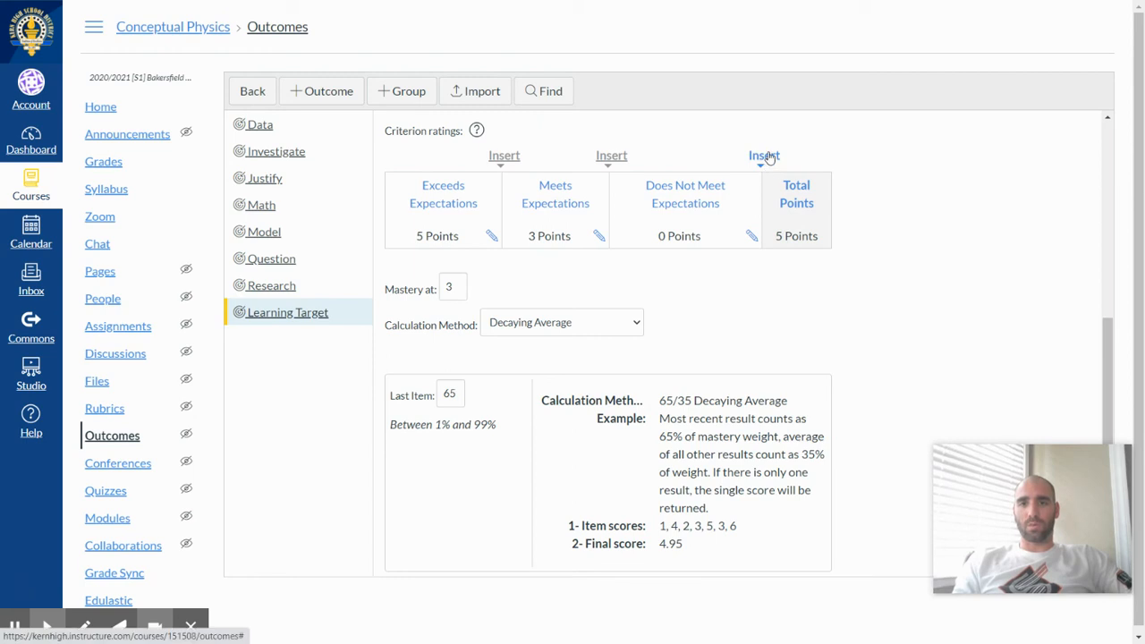
left_click(612, 156)
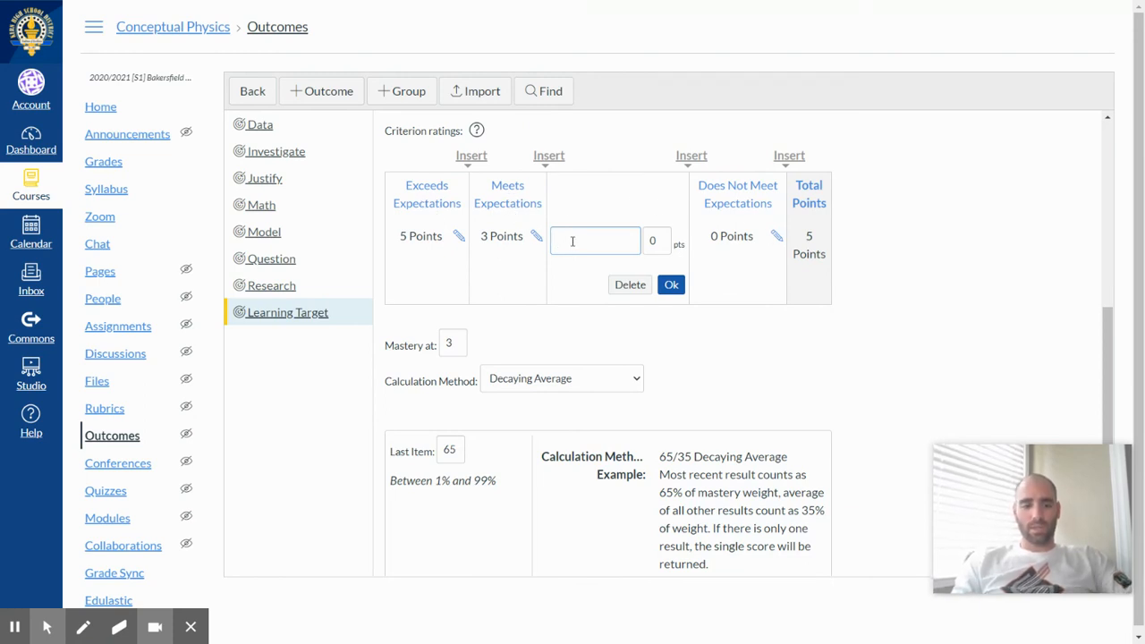
type("Developing")
key("Tab")
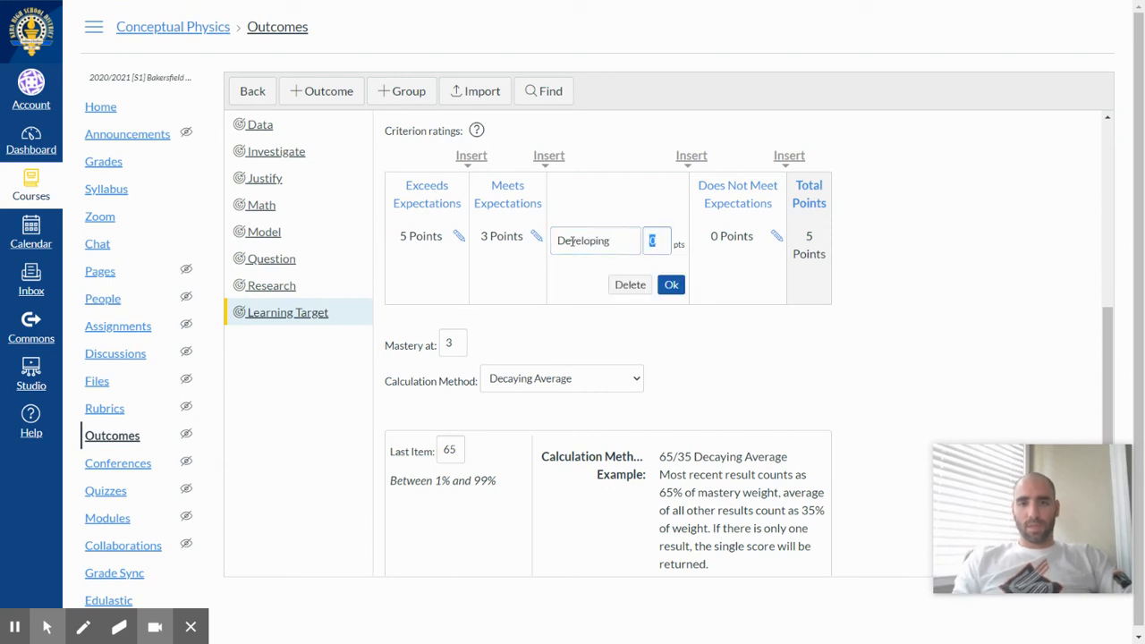
type("2")
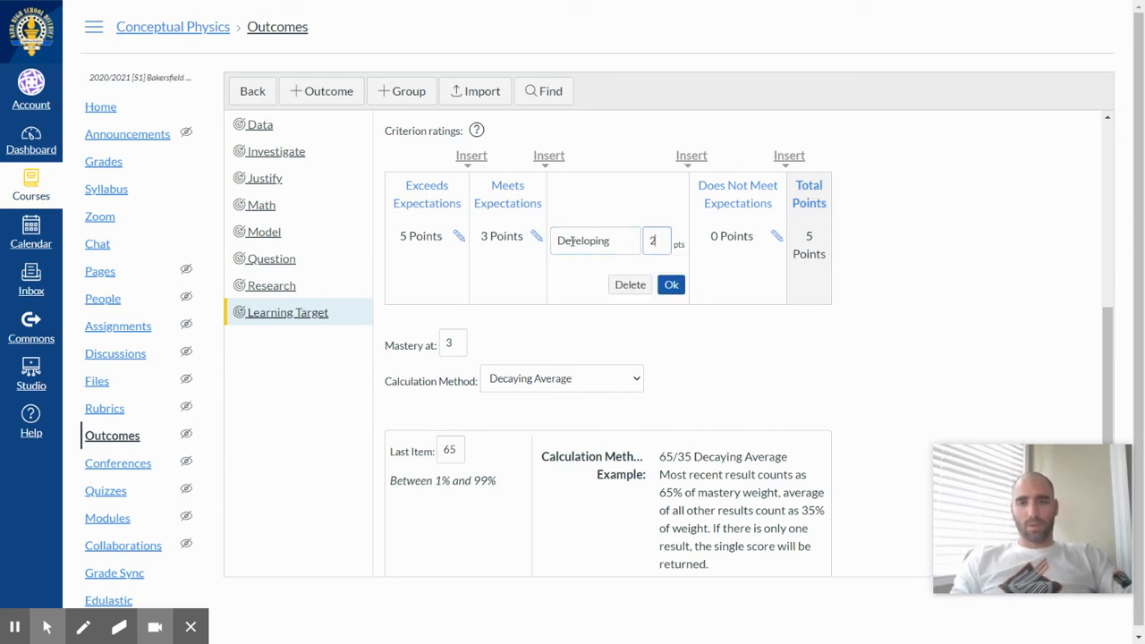
left_click(670, 286)
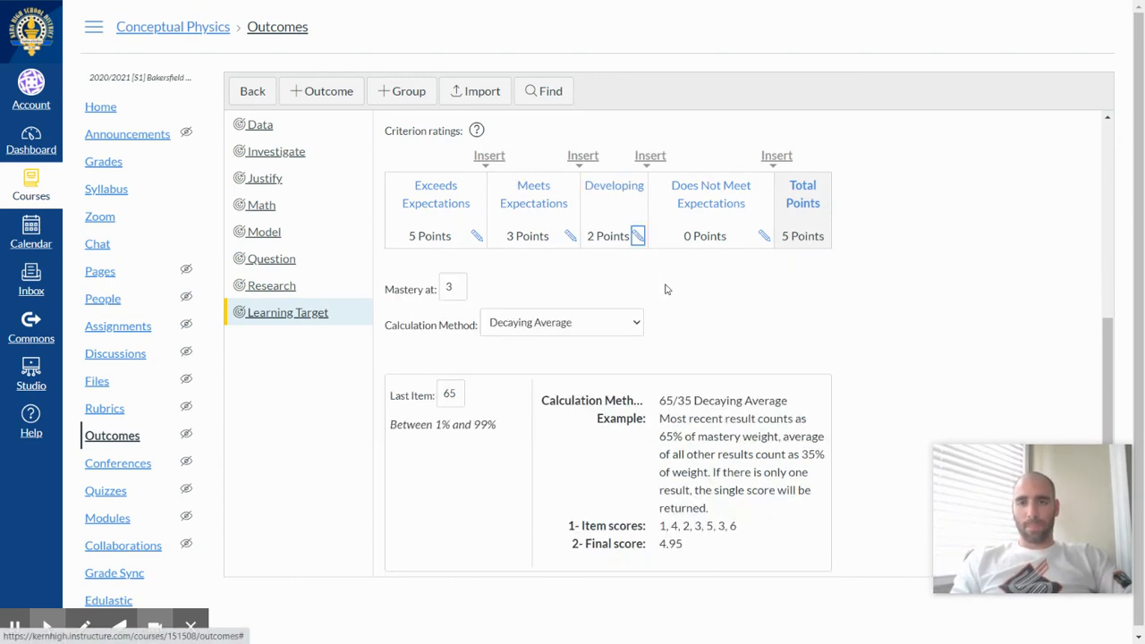
Rename the Does Not Meet Expectations rating as "Beginning" and set it to 1 point.
left_click(764, 238)
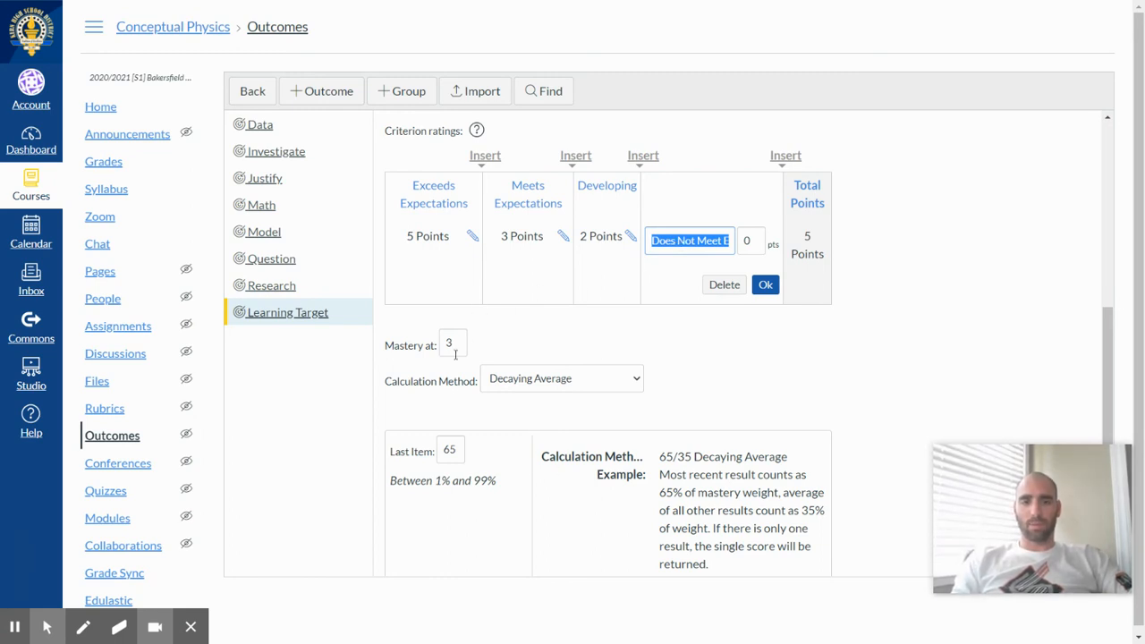
type("Beginning")
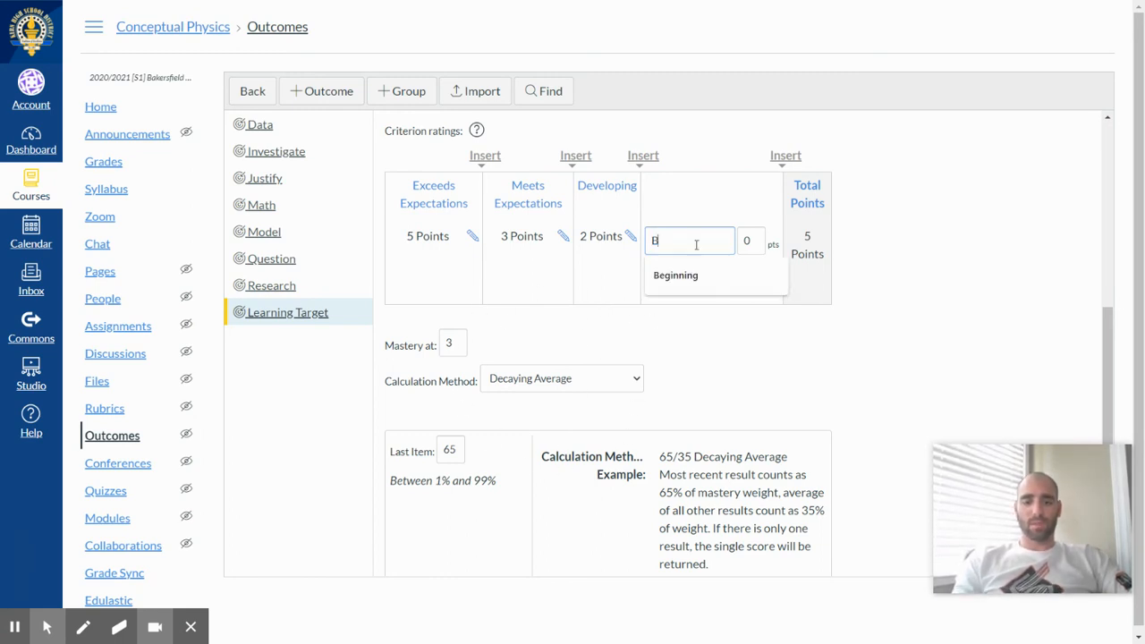
key("Tab")
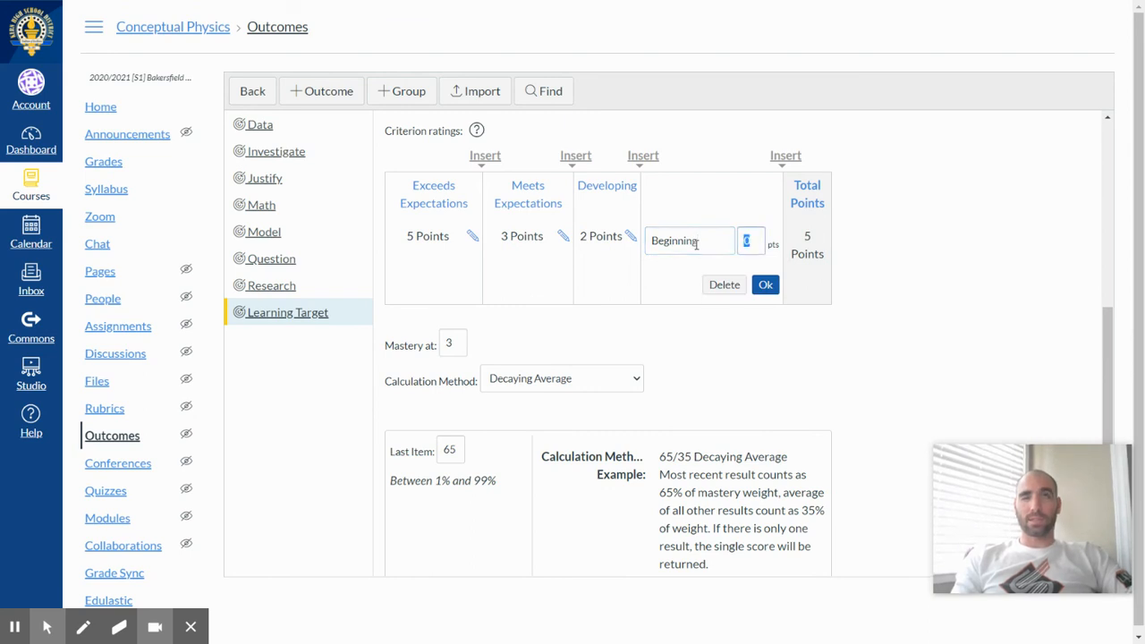
type("1")
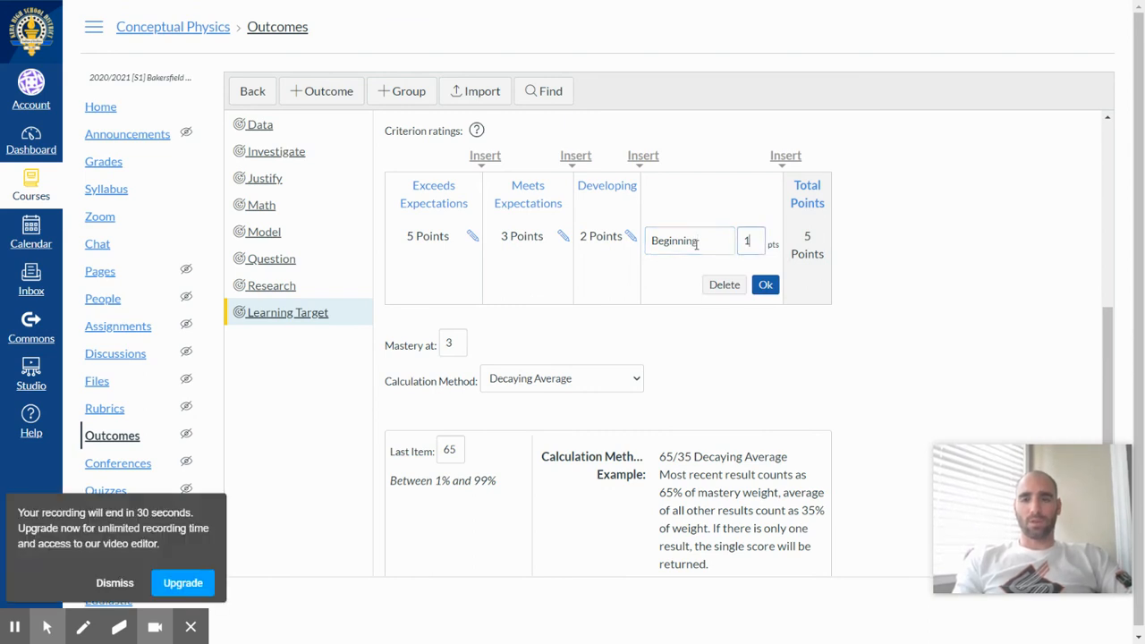
left_click(765, 287)
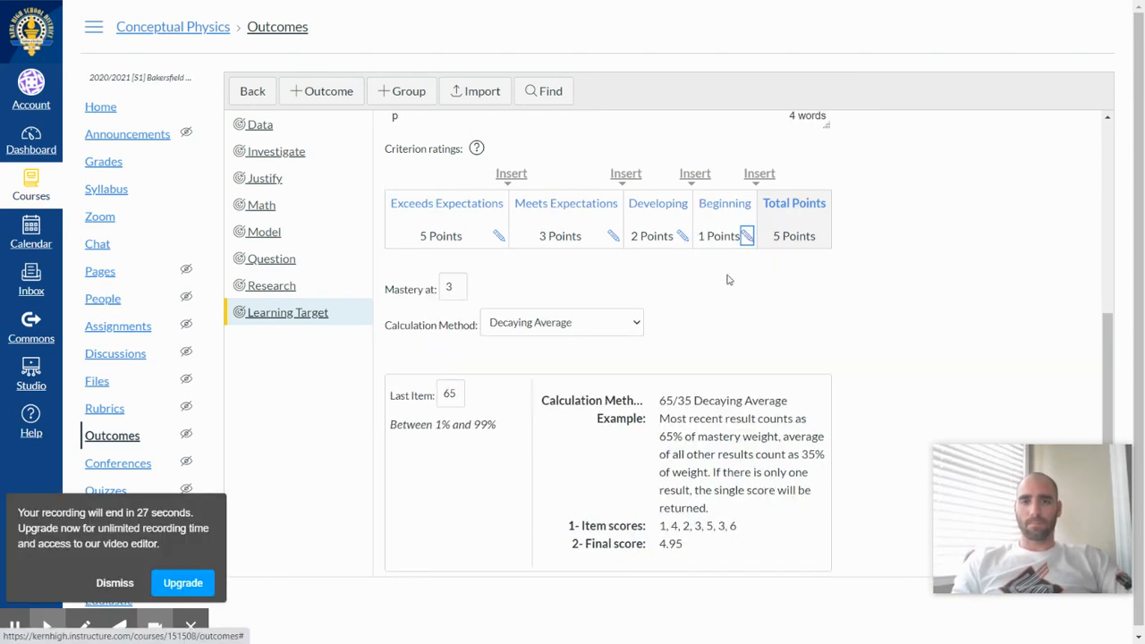
Rename the Meets Expectations criterion rating as "Meeting".
left_click(612, 236)
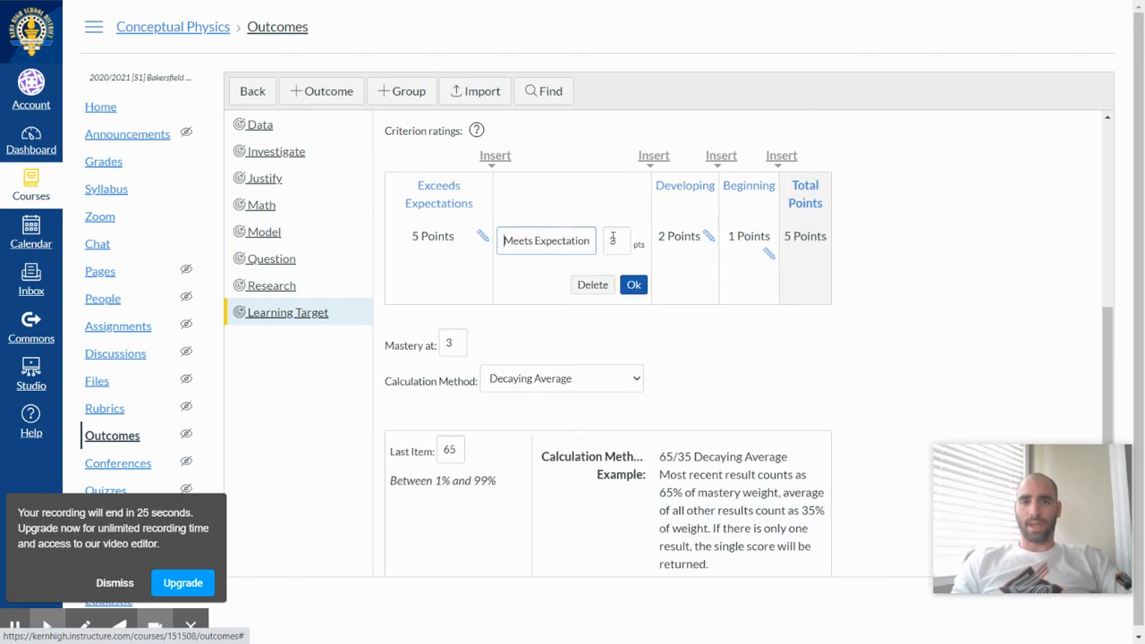
double_click(553, 242)
triple_click(553, 242)
type("Meeting")
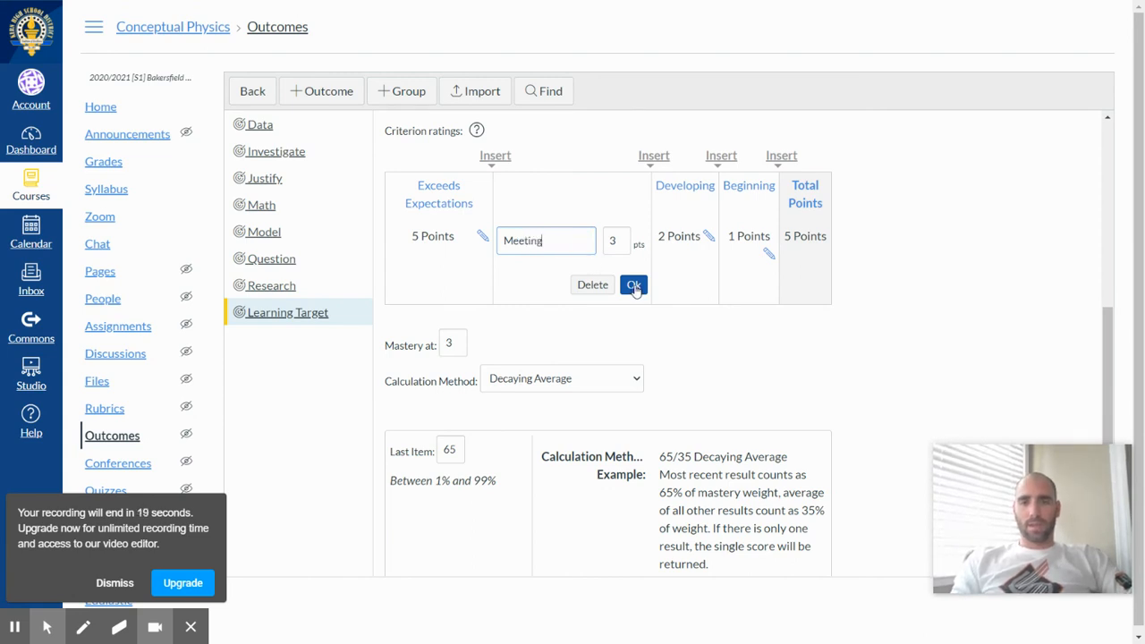
left_click(635, 286)
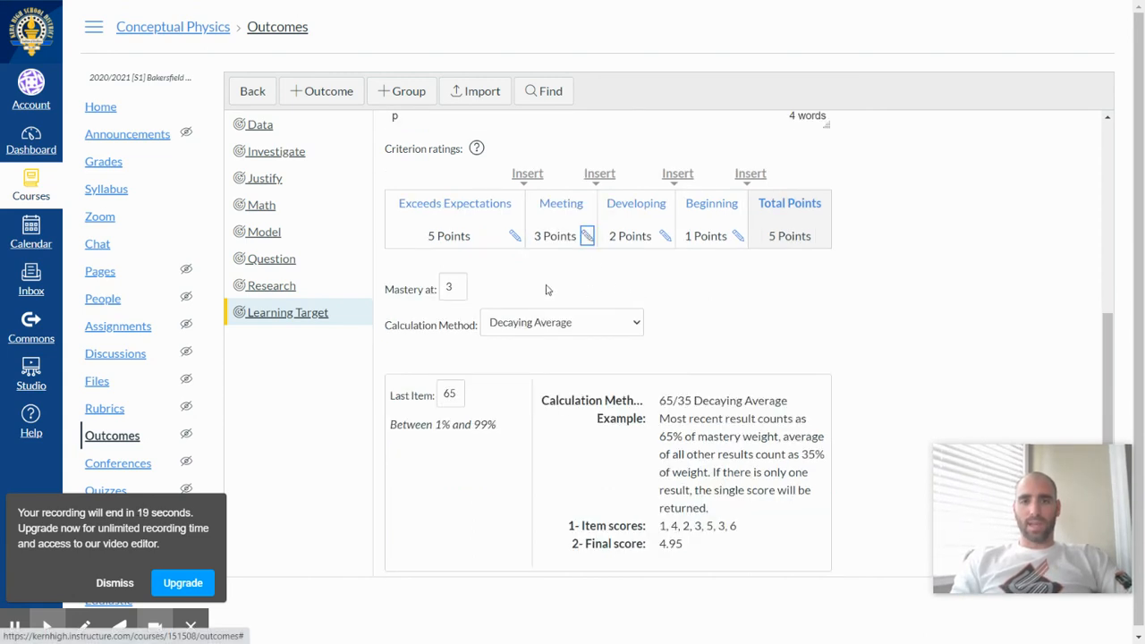
Rename the Exceeds Expectations rating as "Excelling" and set it to 4 points.
left_click(515, 237)
triple_click(439, 238)
type("Excelling")
double_click(526, 241)
type("4")
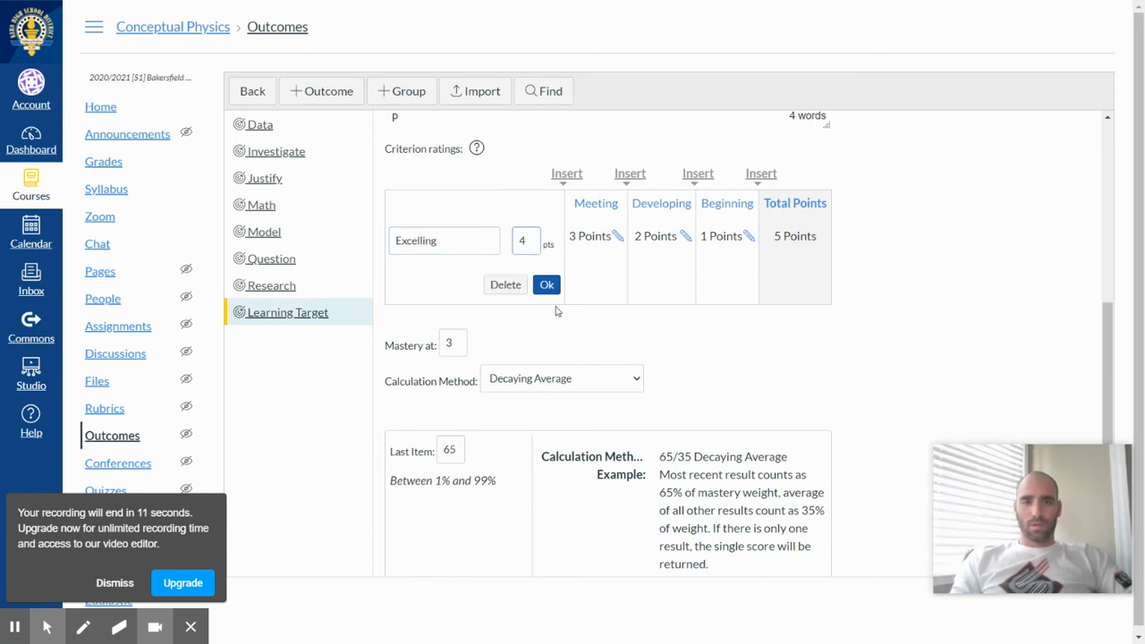
left_click(546, 286)
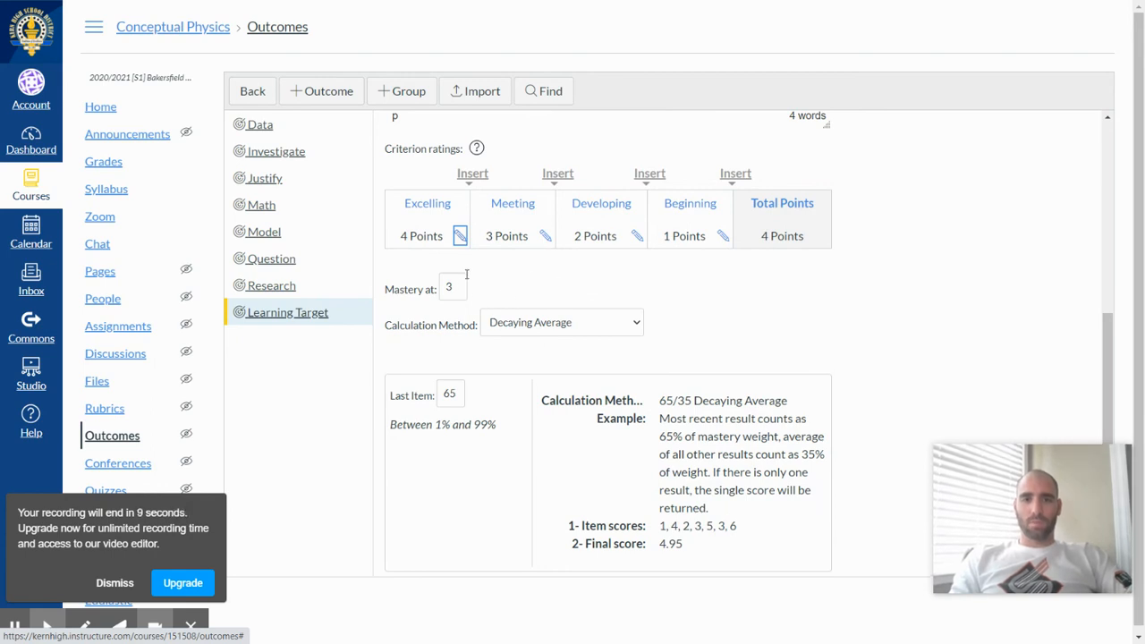